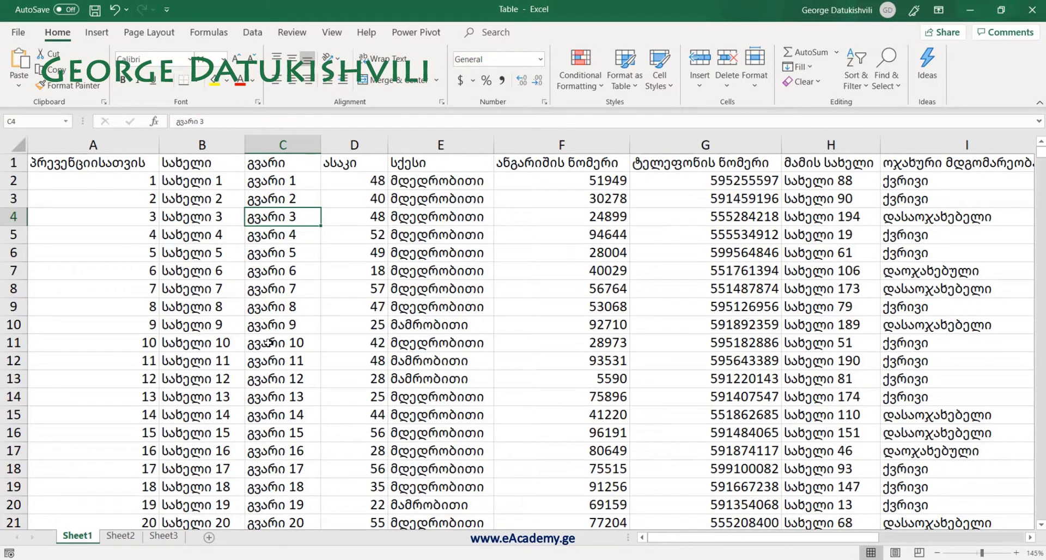
- Add a new worksheet and enter 3 in cell A1
left_click(208, 537)
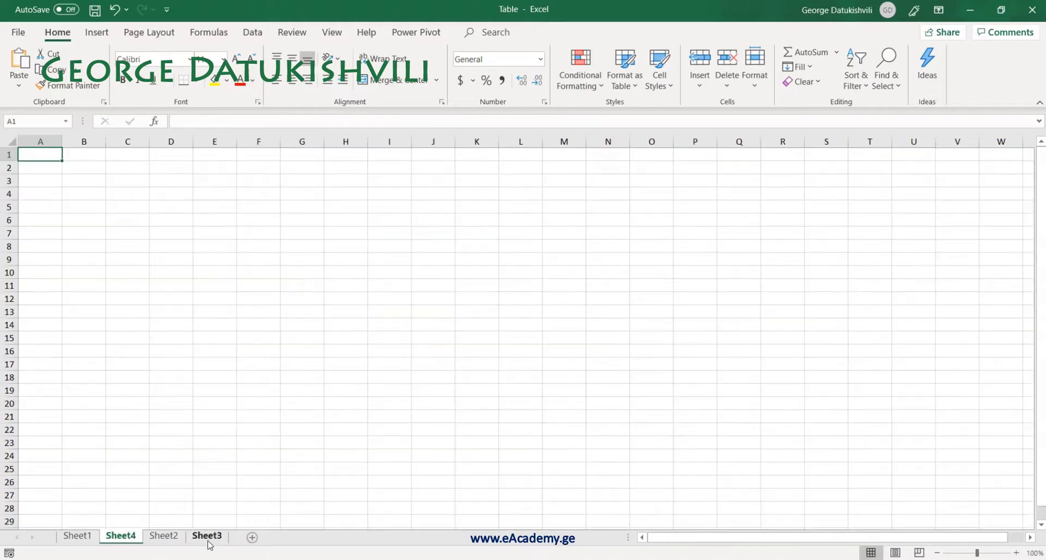
scroll(202, 460, "up", 5, "ctrl")
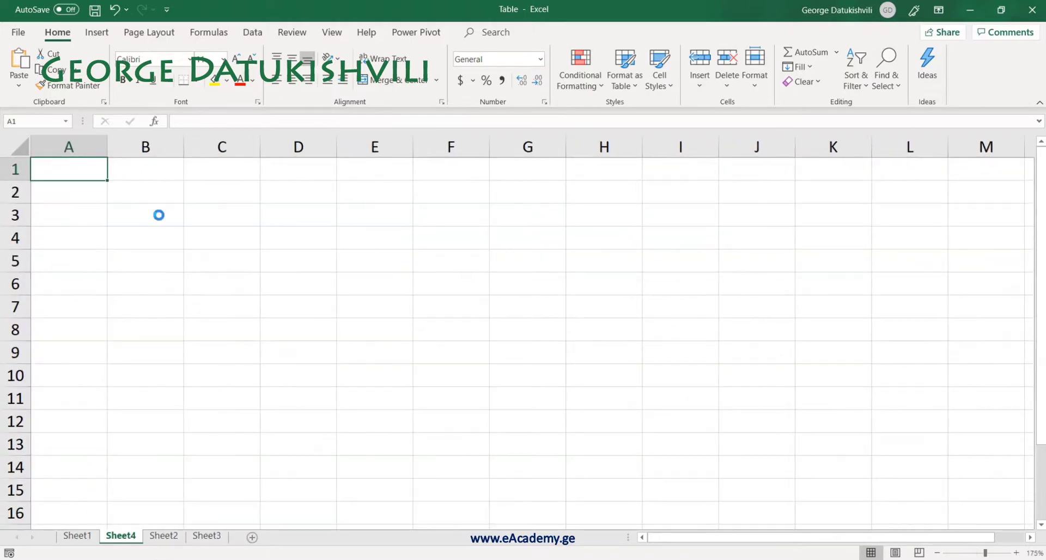
scroll(163, 218, "up", 8, "ctrl")
scroll(183, 222, "up", 3, "ctrl")
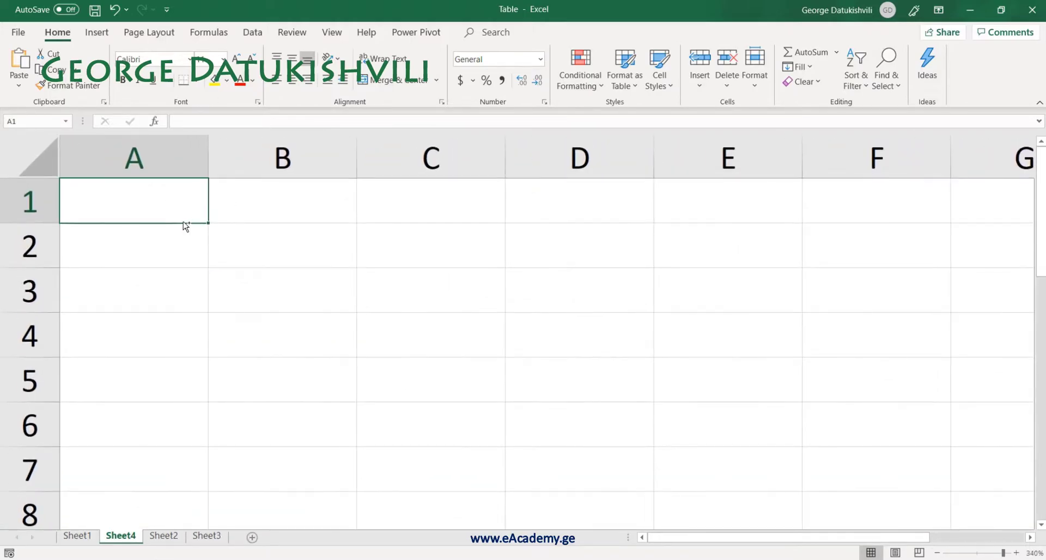
type("3")
key("Return")
- Fill a linear series along row 1 starting from A1, with step value 3 and stop value 50
left_click(188, 211)
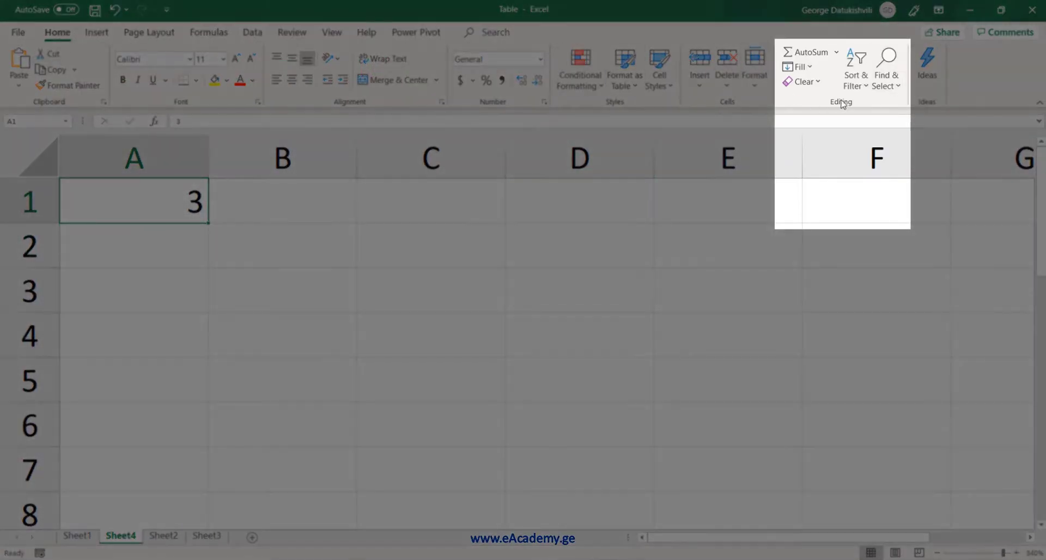
left_click(815, 69)
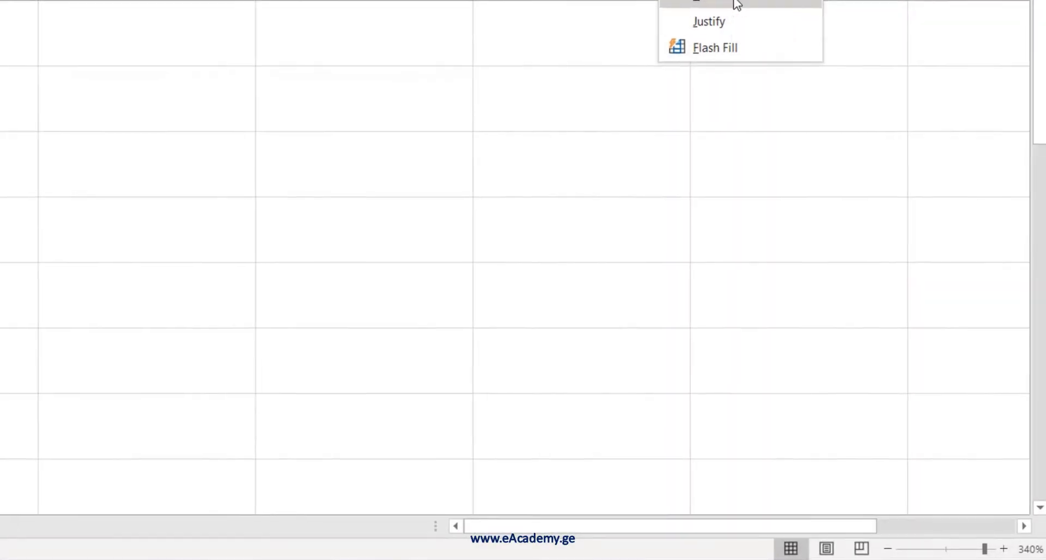
left_click(776, 74)
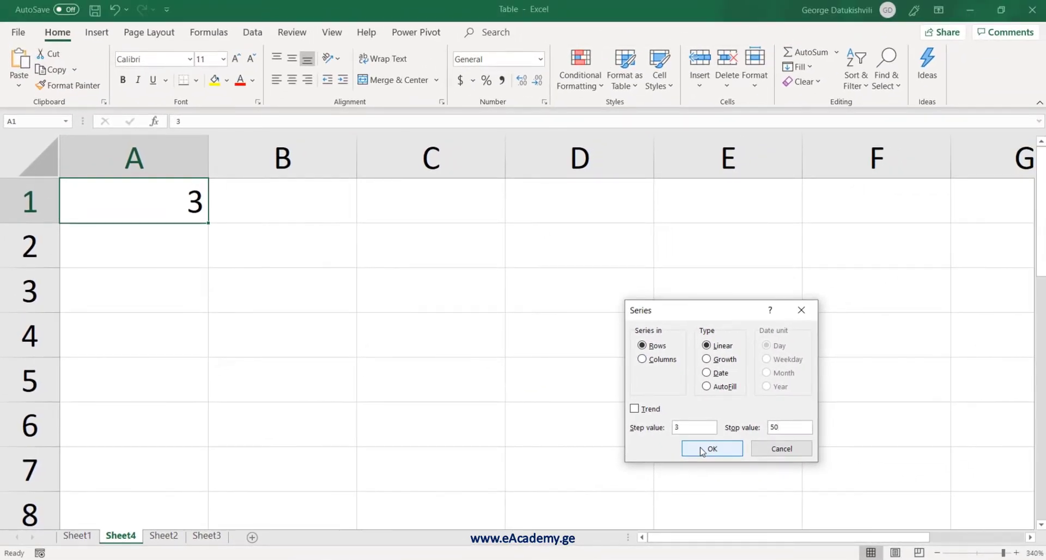
left_click(703, 450)
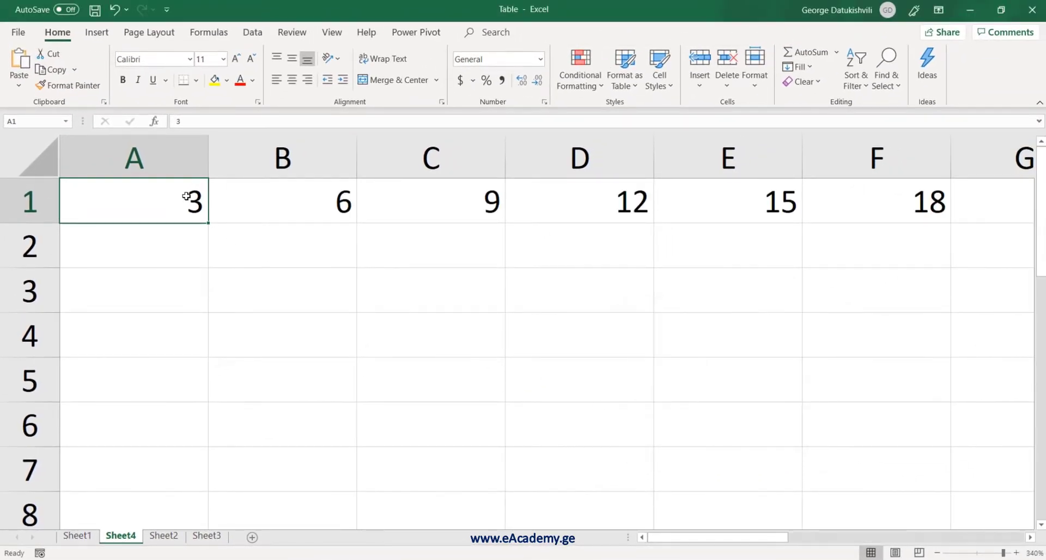
- Review the filled series values along row 1, from the first cell through to the last one
left_click(303, 201)
left_click(539, 205)
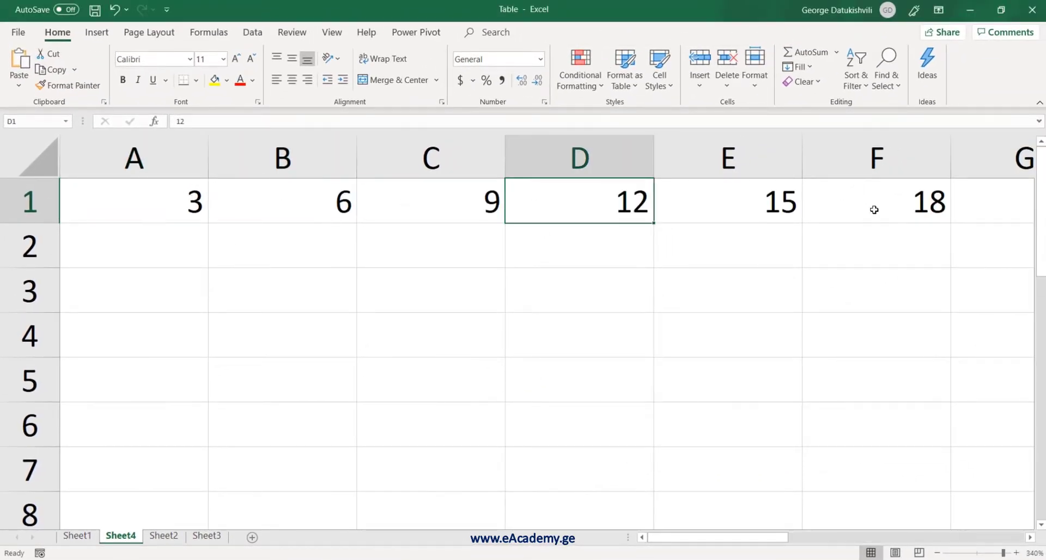
scroll(874, 210, "down", 5)
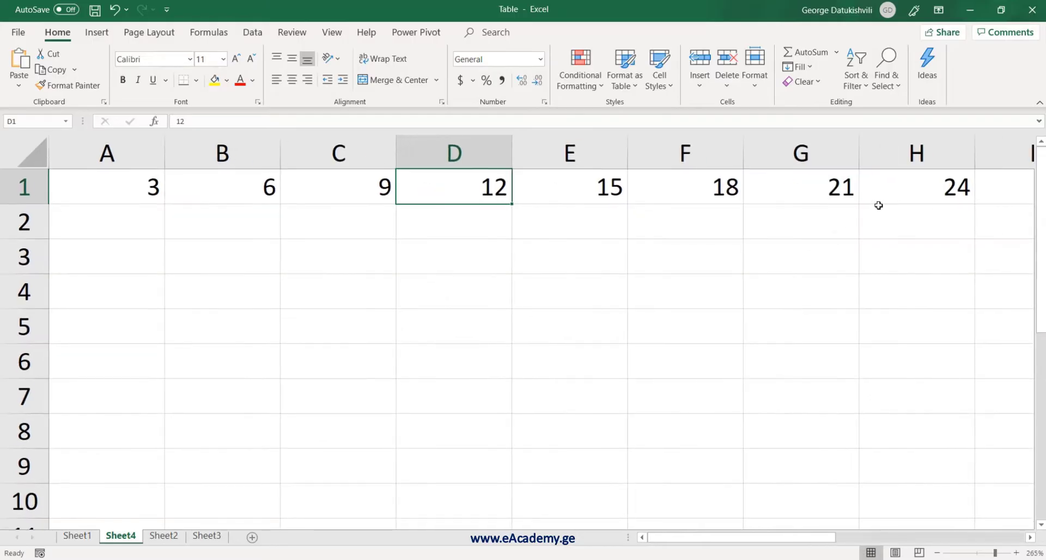
scroll(878, 210, "down", 10)
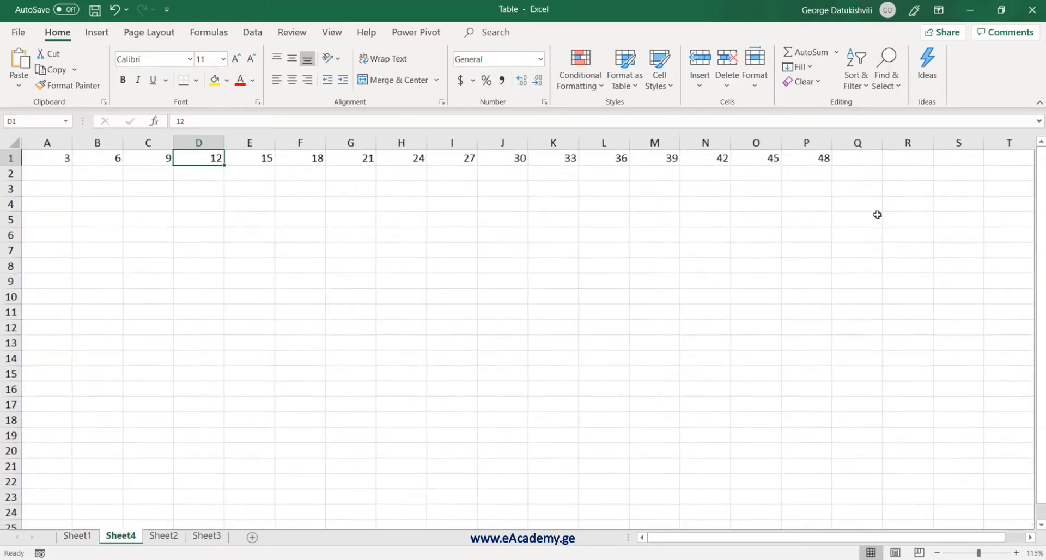
left_click(812, 159)
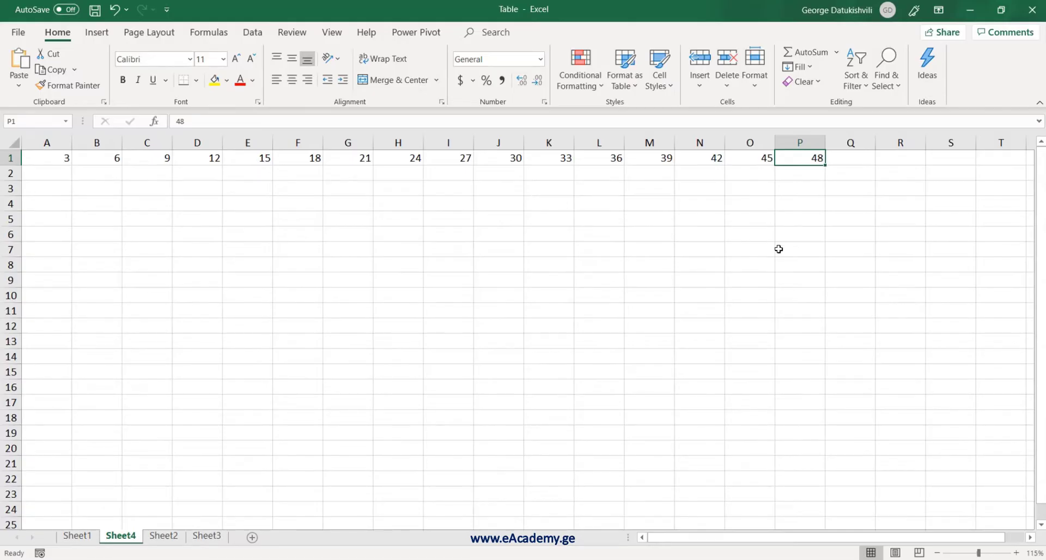
scroll(45, 210, "up", 2)
left_click(131, 218)
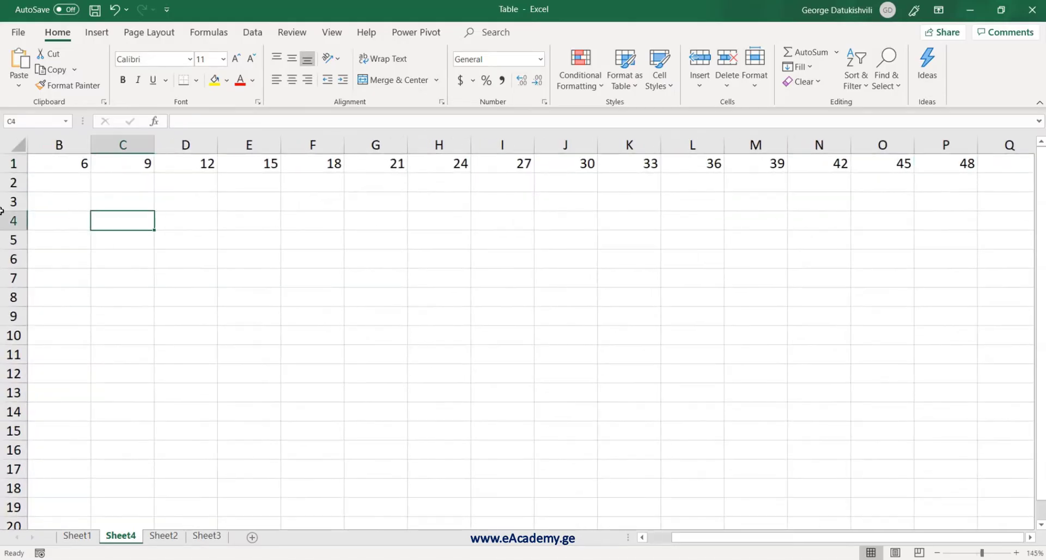
left_click_drag(2, 211, 6, 201)
left_click(62, 167)
scroll(131, 173, "up", 2)
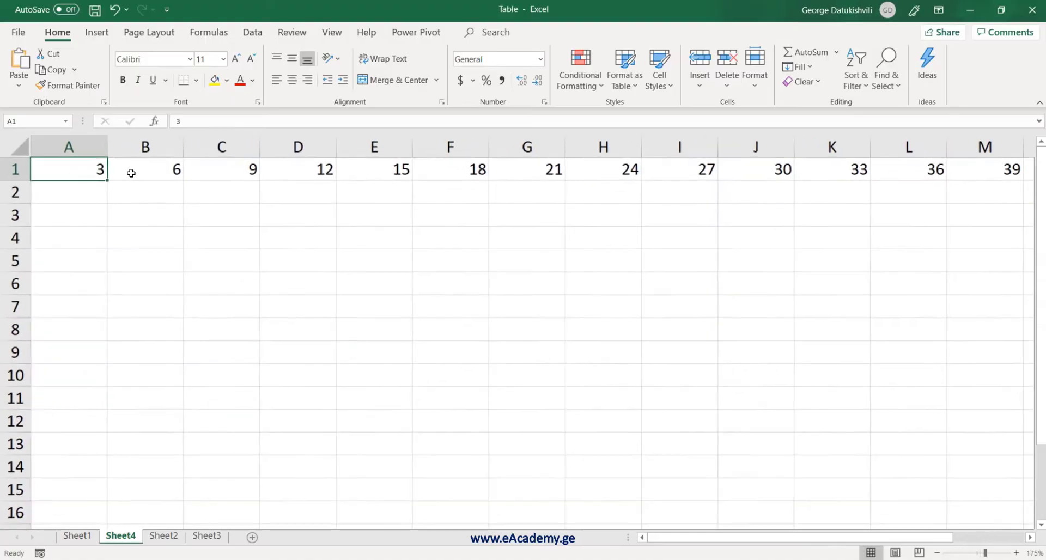
- Clear the series values in row 1 from cell B1 onward
left_click(131, 173)
key("ctrl+shift+Right")
key("Delete")
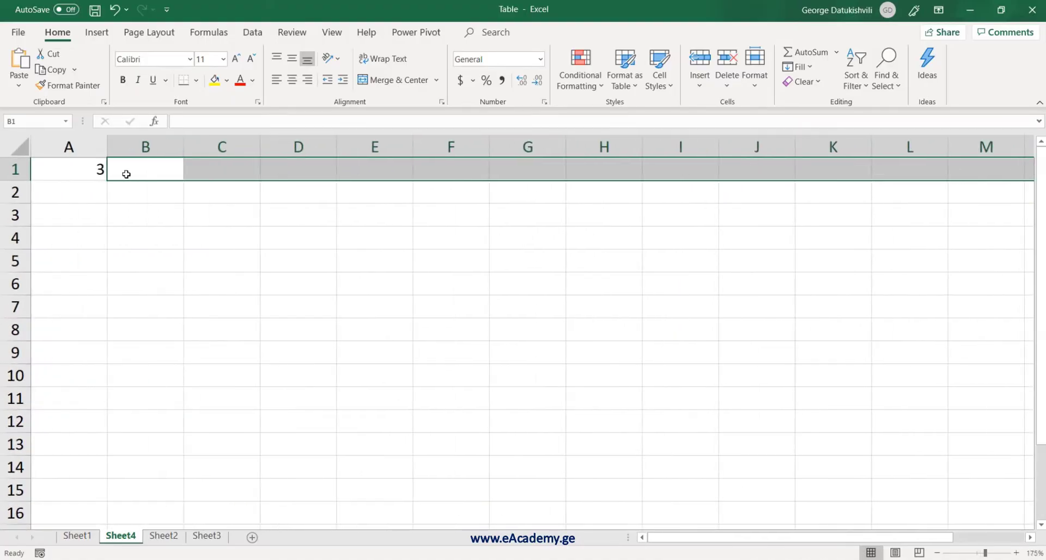
- Enter 6 in A2 and autofill the pattern of A1:A2 down to A10
left_click(91, 177)
left_click(89, 185)
type("6")
key("Return")
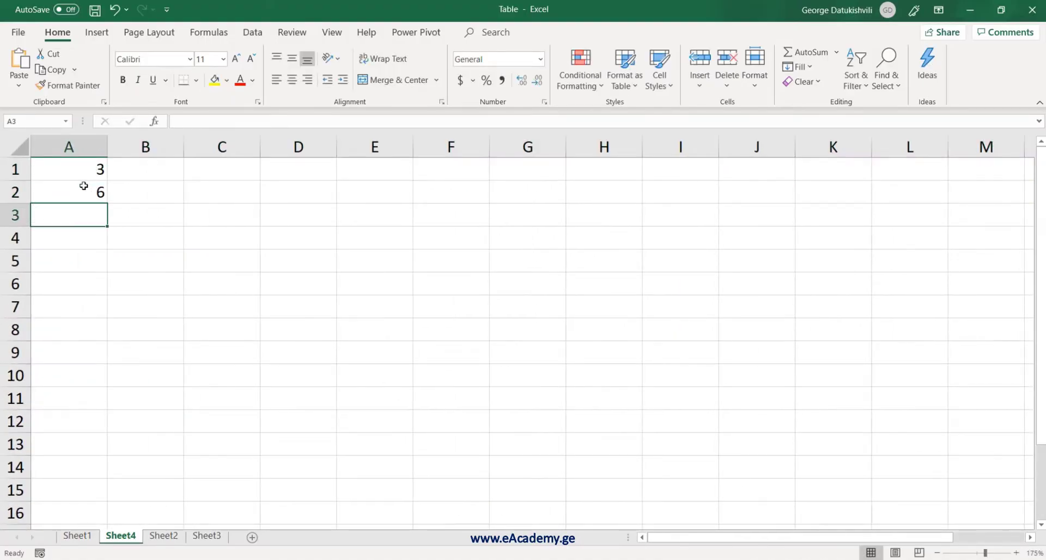
left_click_drag(84, 165, 93, 194)
scroll(96, 192, "up", 14)
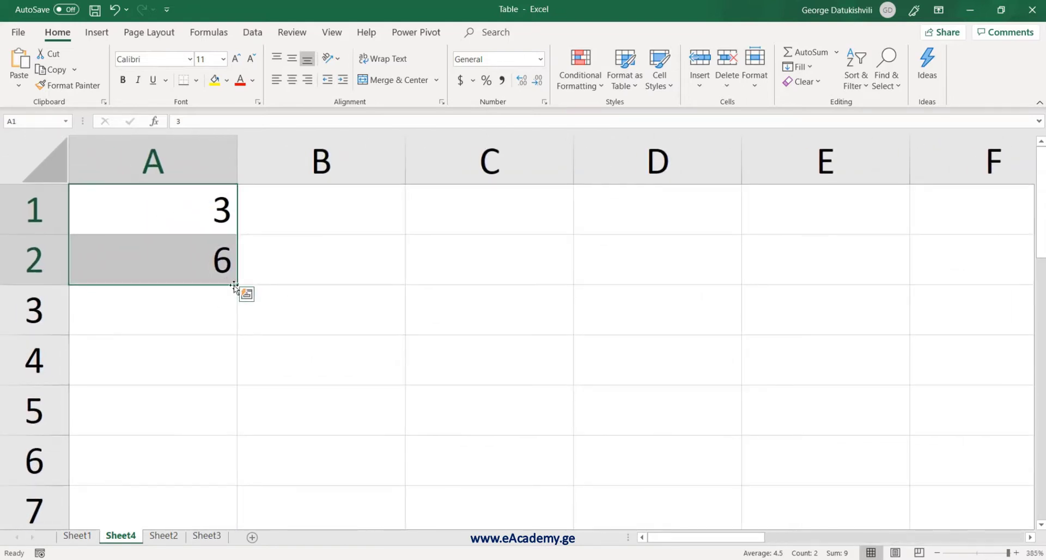
left_click_drag(234, 285, 240, 420)
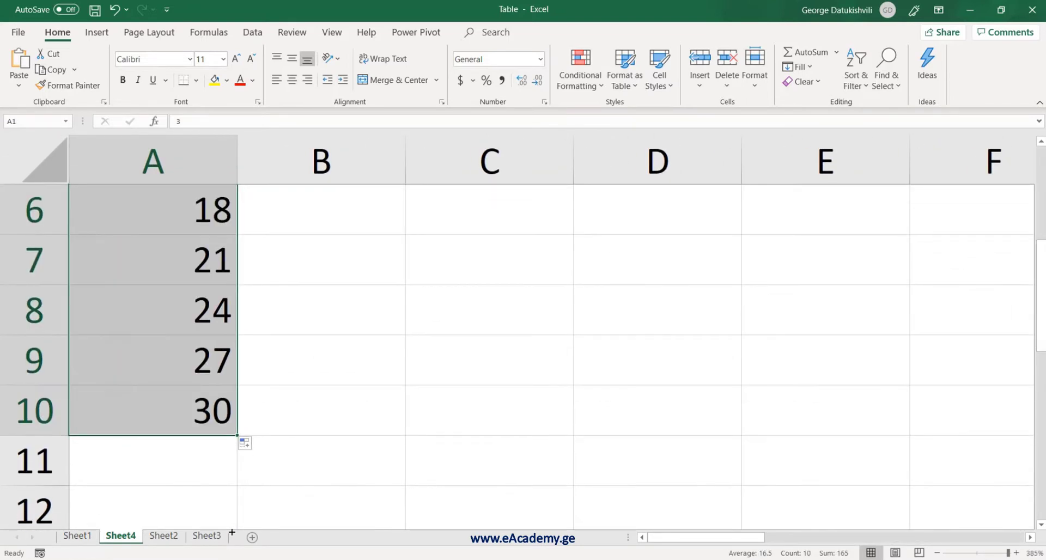
- Undo the autofill in column A and delete the 6 from A2
key("ctrl+z")
left_click(222, 249)
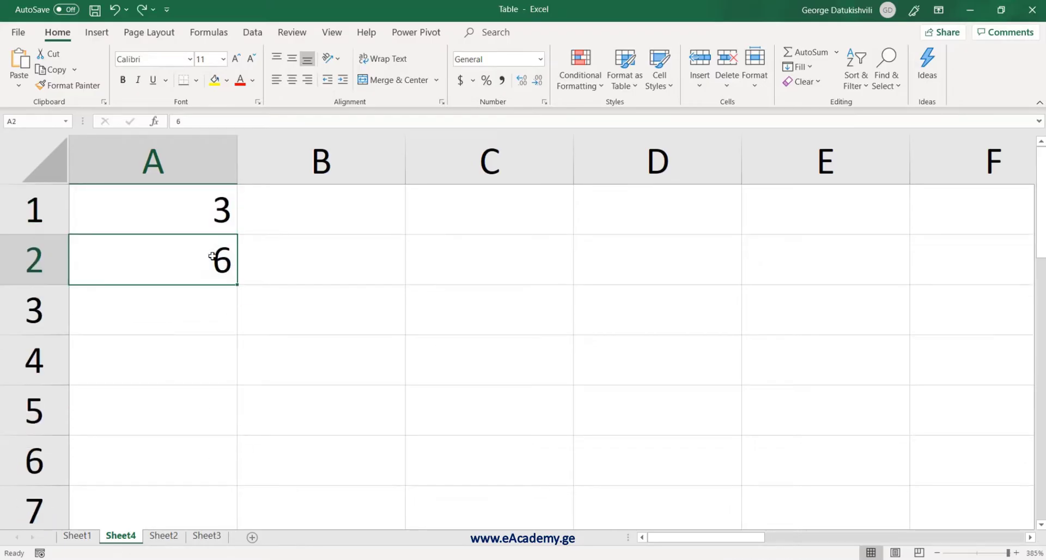
key("Delete")
- Fill a growth series down column A from A1, with step value 3 and stop value 50
left_click(190, 228)
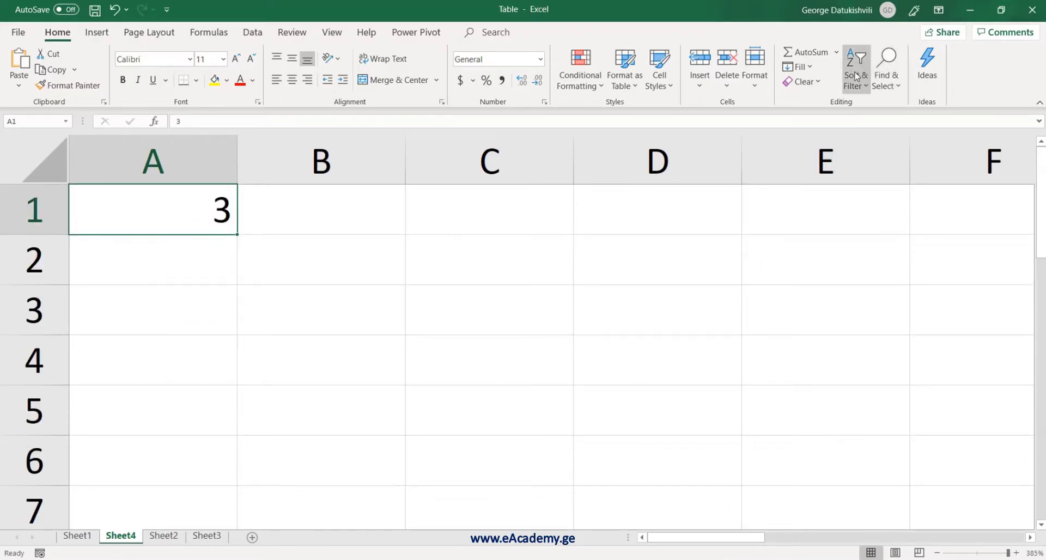
left_click(814, 65)
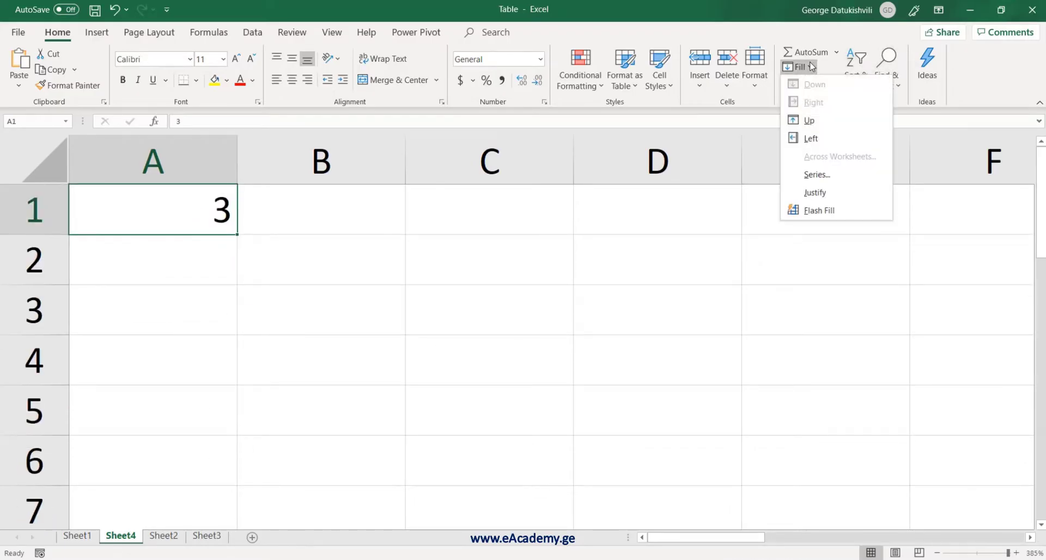
left_click(827, 180)
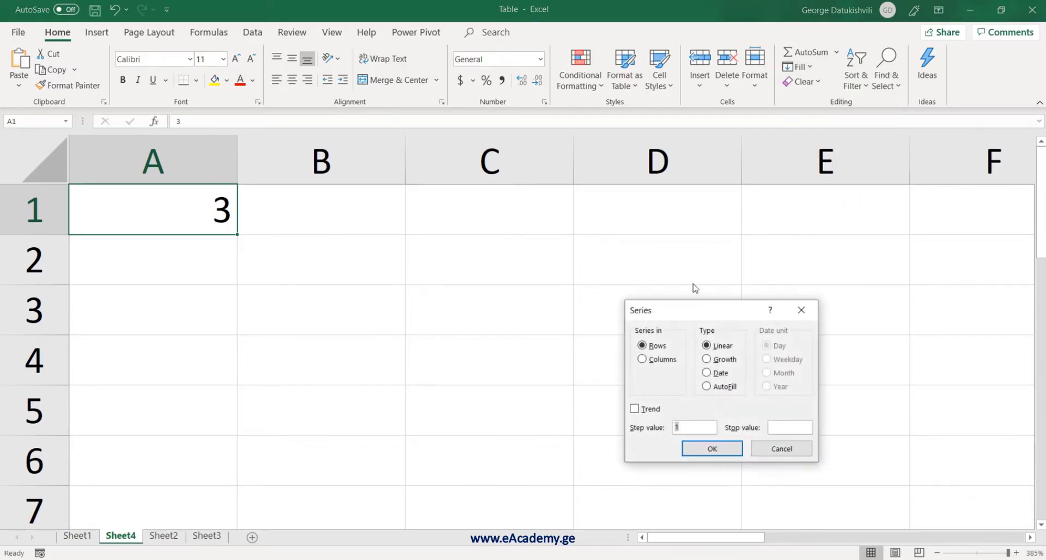
left_click_drag(688, 307, 594, 218)
left_click(569, 271)
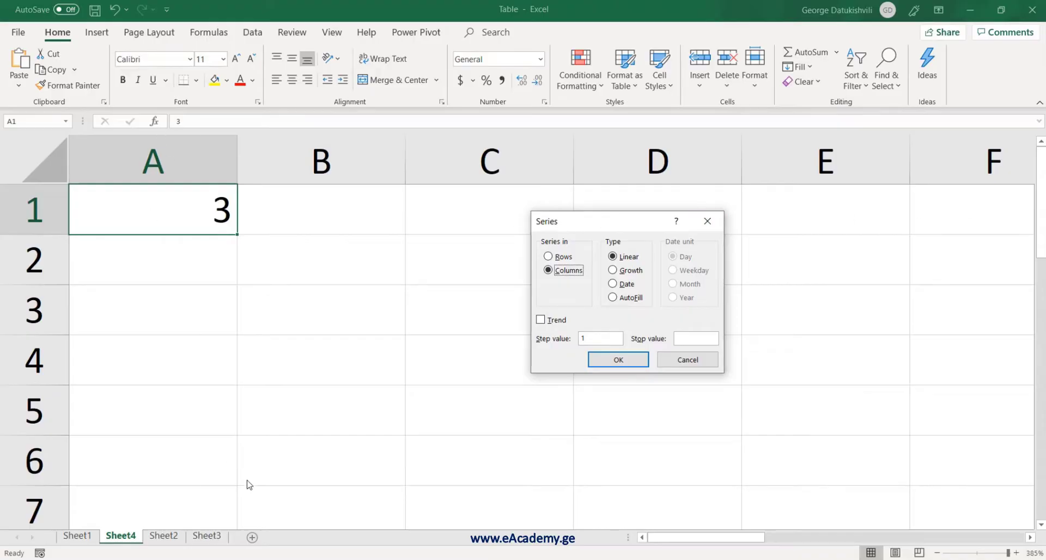
left_click(601, 340)
left_click_drag(592, 338, 560, 335)
left_click(637, 271)
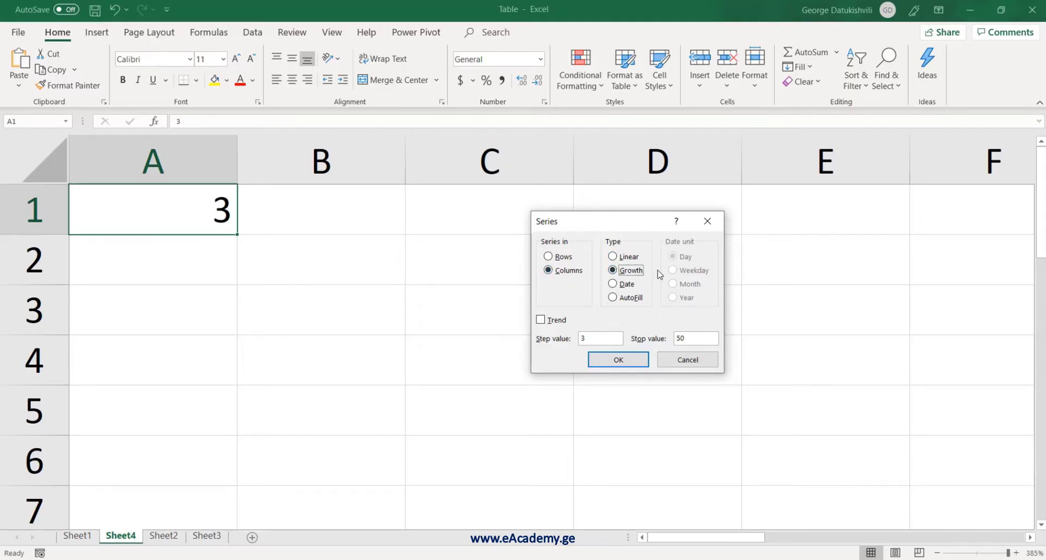
left_click(625, 360)
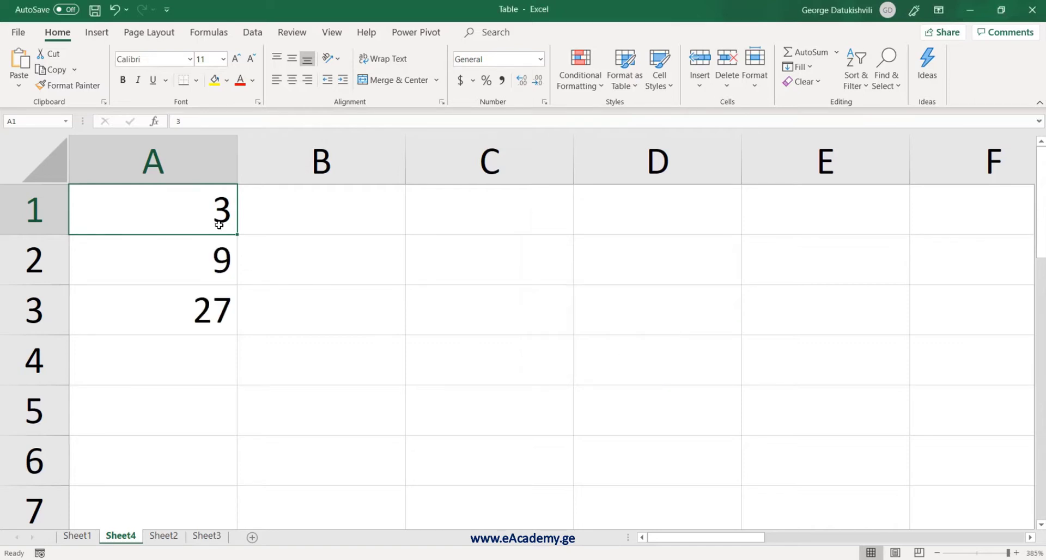
- Try to extend the growth series by autofilling A1:A3 down to A9
left_click(212, 267)
left_click(215, 314)
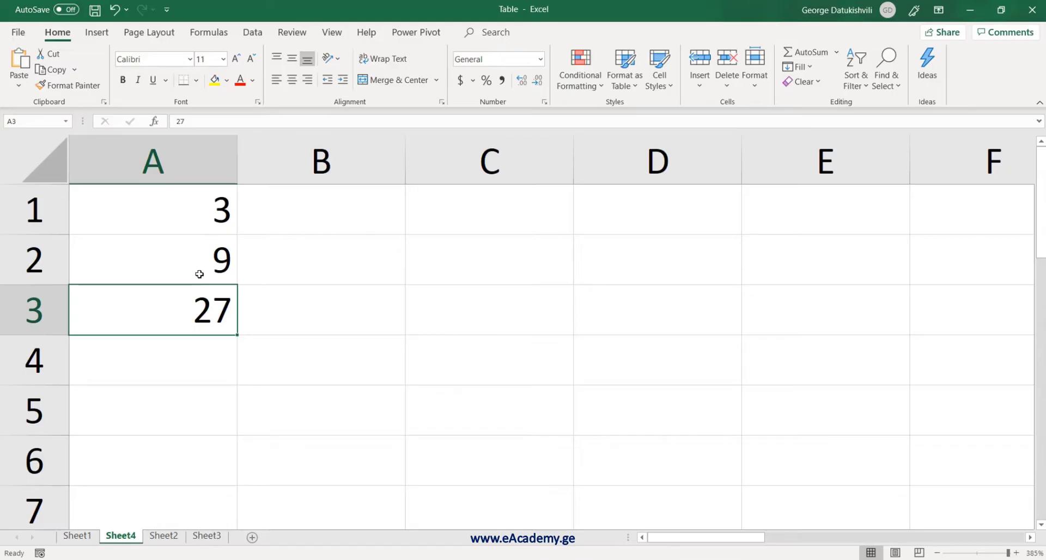
left_click_drag(205, 230, 231, 349)
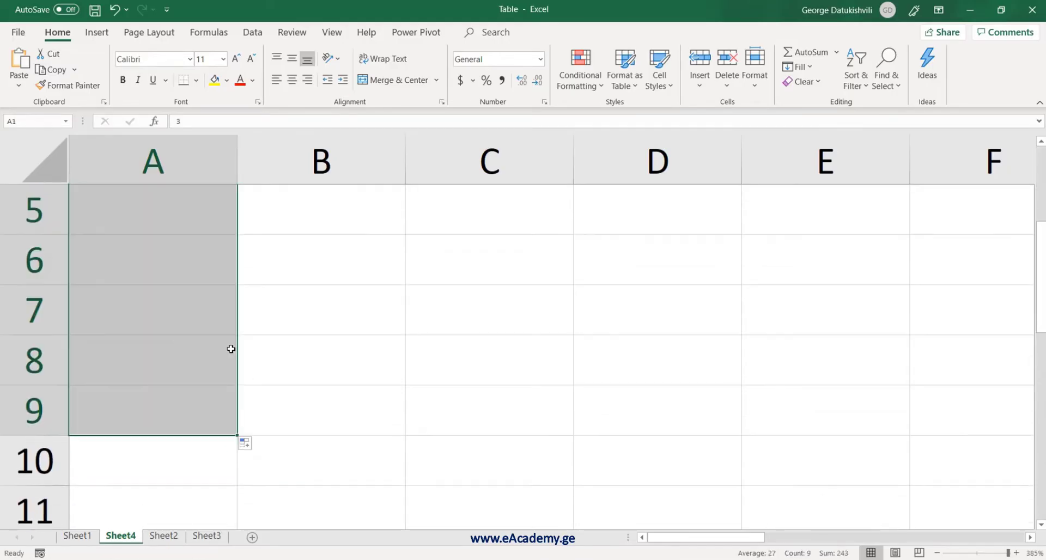
scroll(268, 331, "up", 2)
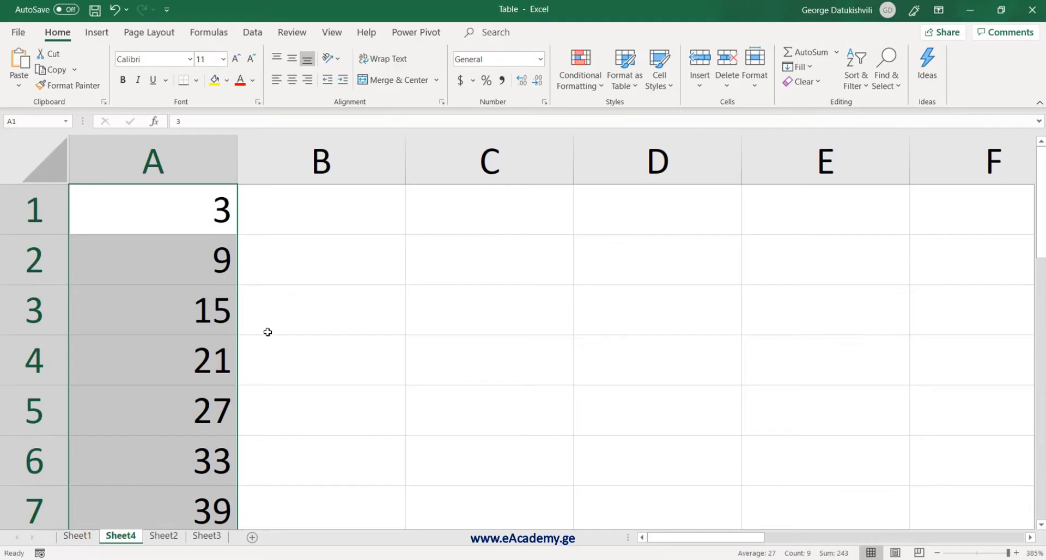
- Undo the autofill of the growth series and clear cells A1:A3
key("ctrl+z")
left_click(203, 303, "shift")
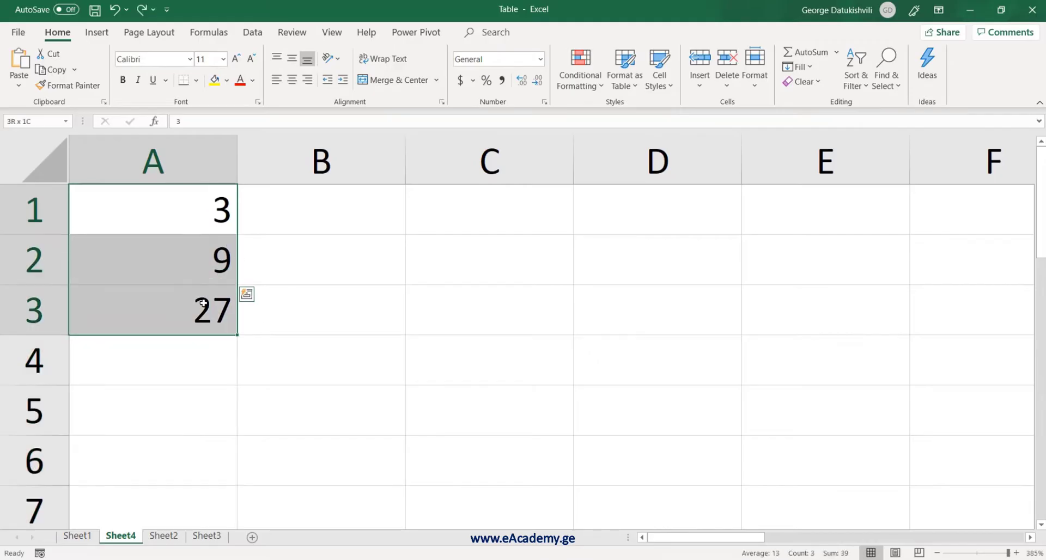
key("Delete")
- Enter 3 in the emptied cell A1 as the starting value
left_click(204, 207)
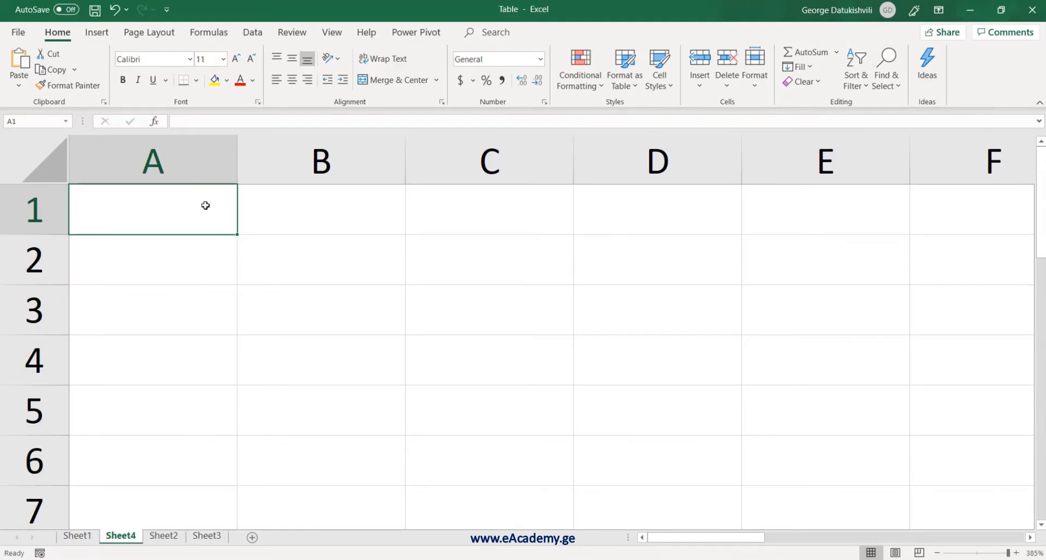
type("3")
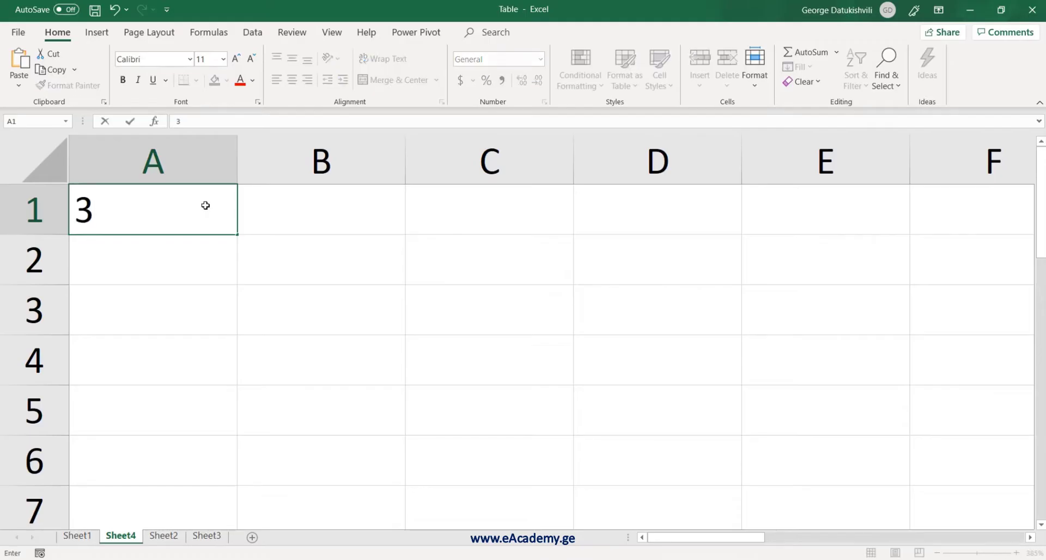
key("Return")
- Fill the range A1:A6 with a growth series in columns, using step value 3 and no stop value
left_click_drag(205, 206, 205, 481)
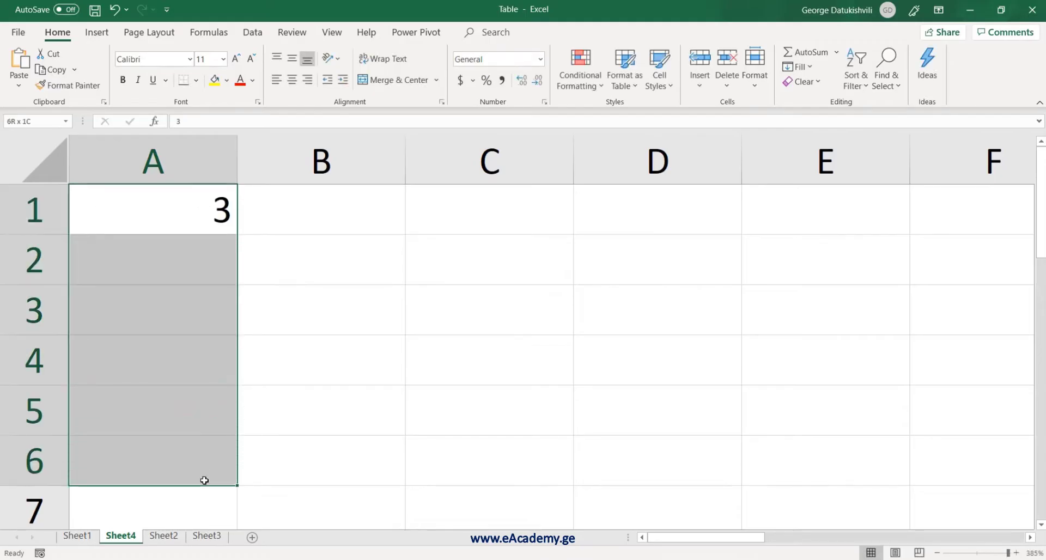
left_click(799, 66)
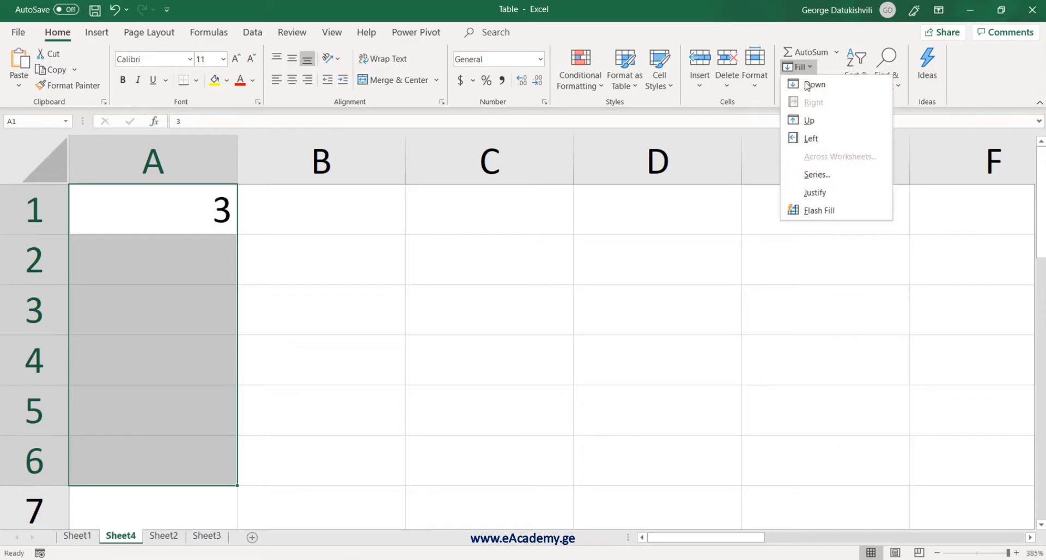
left_click(828, 183)
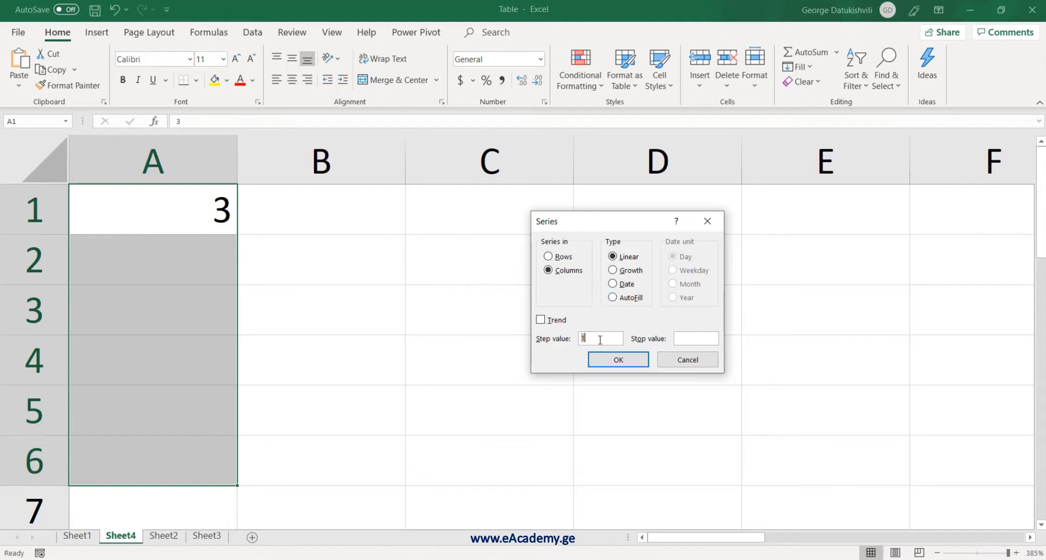
left_click(630, 271)
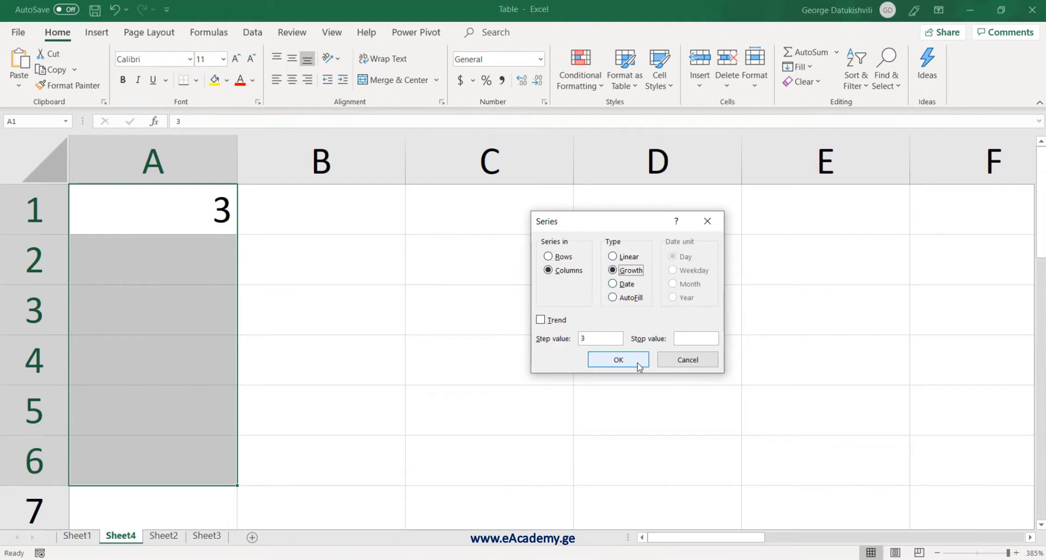
left_click(618, 361)
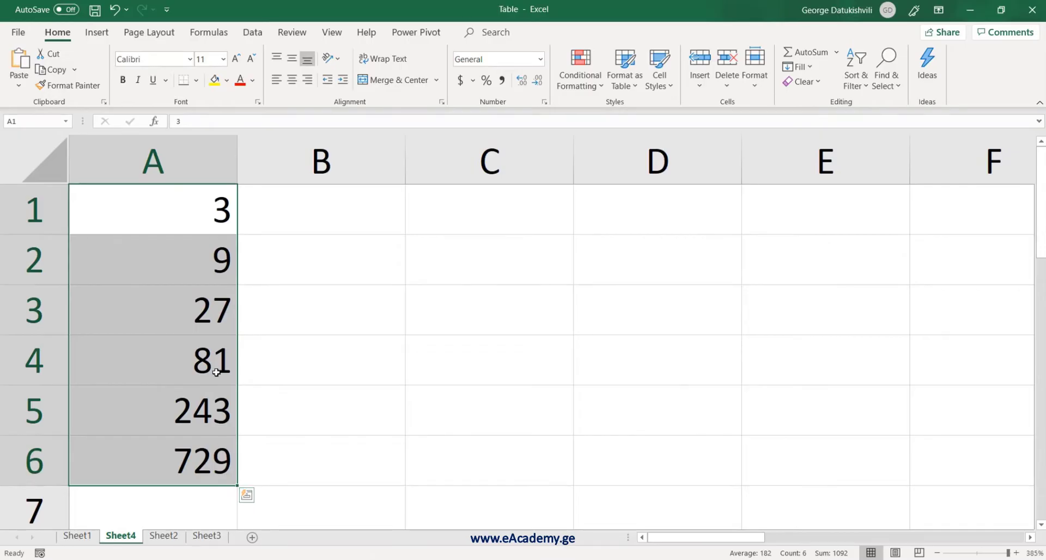
- Undo the last fill and refill A1:A6 with a growth series in columns, using step value 3 and stop value 100
key("ctrl+z")
left_click(812, 68)
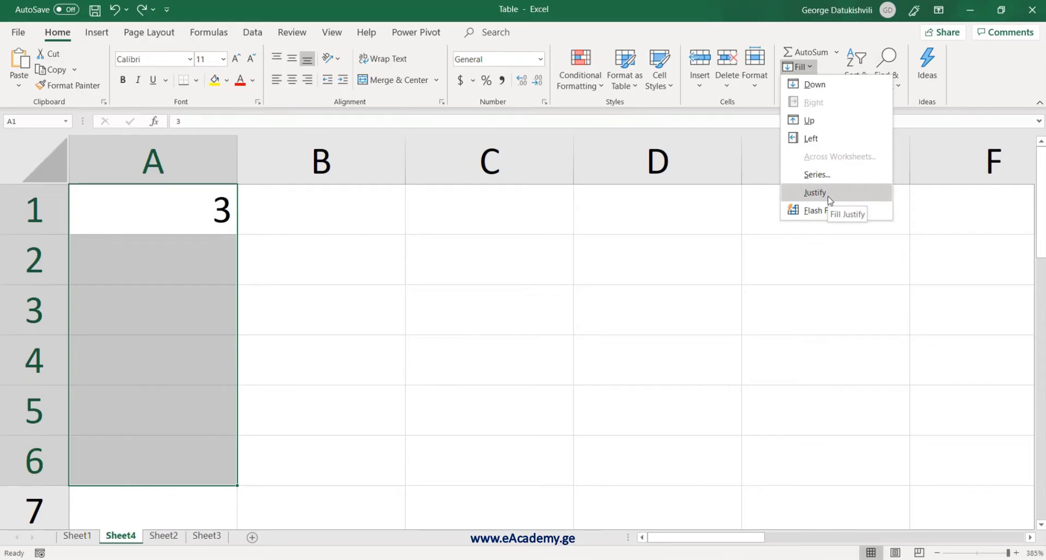
left_click(818, 175)
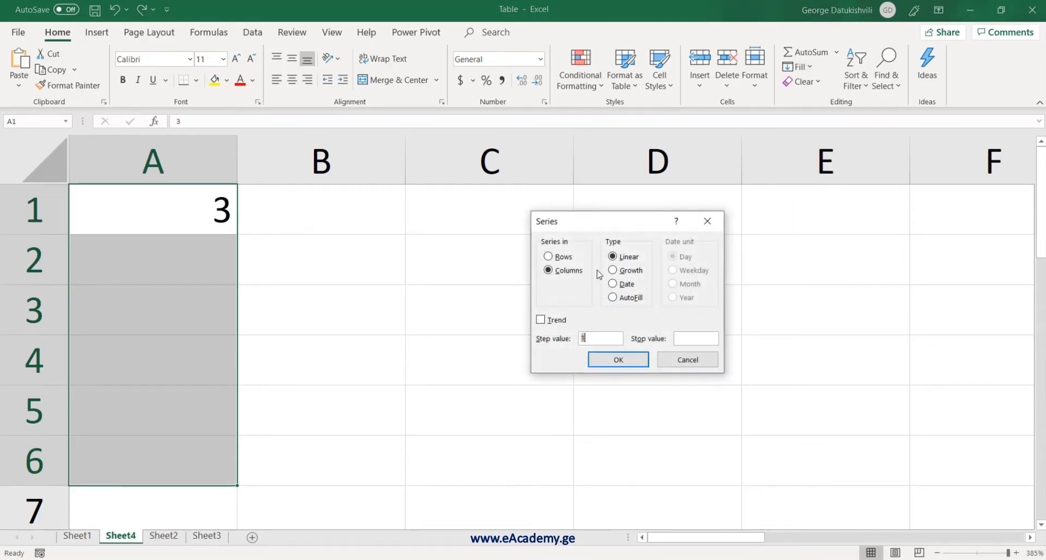
left_click(634, 270)
key("Tab")
type("100")
left_click(611, 362)
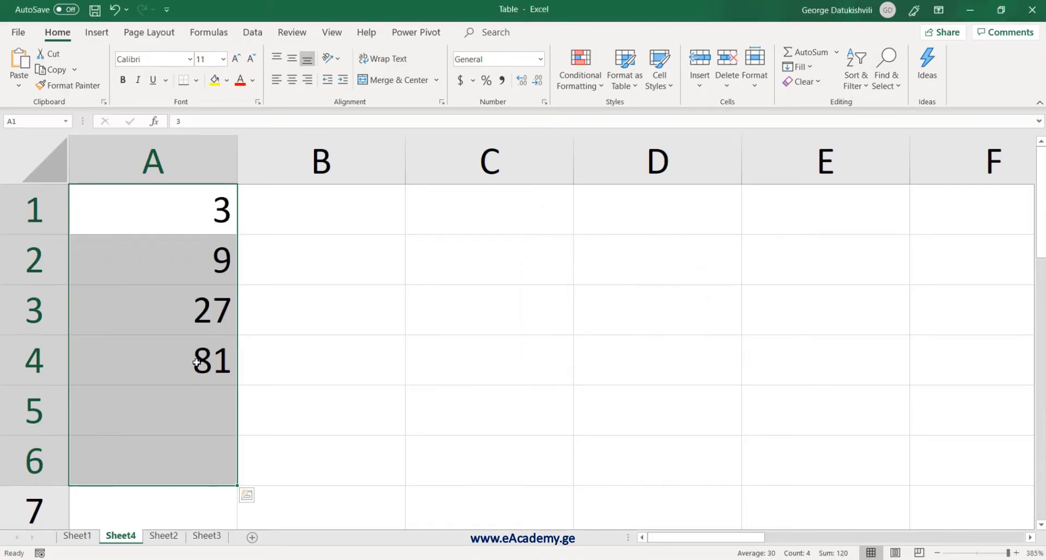
- Undo the series limited to 100 and fill A1:A6 with a growth series in columns by step value 3, through row 6
key("ctrl+z")
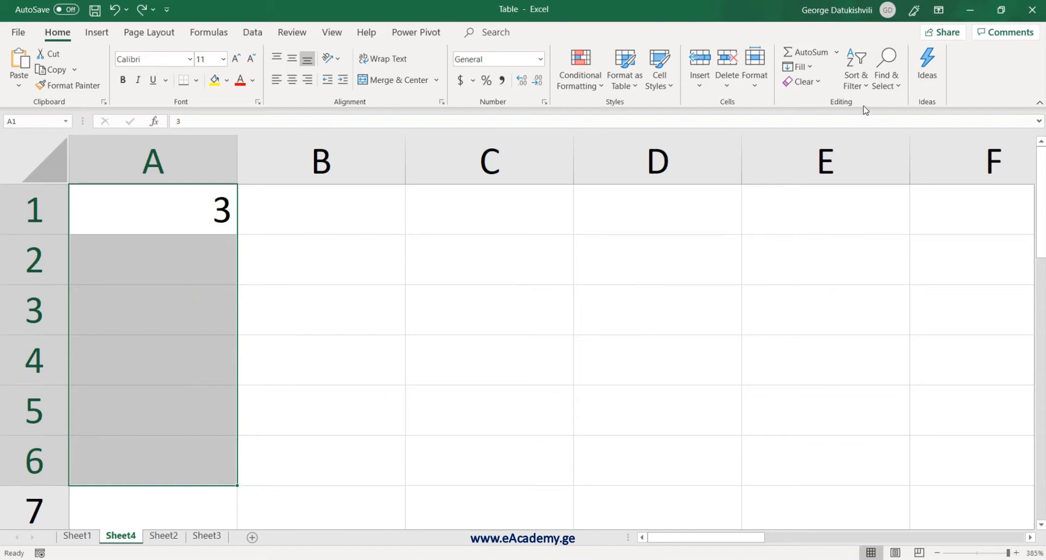
left_click(796, 66)
left_click(814, 173)
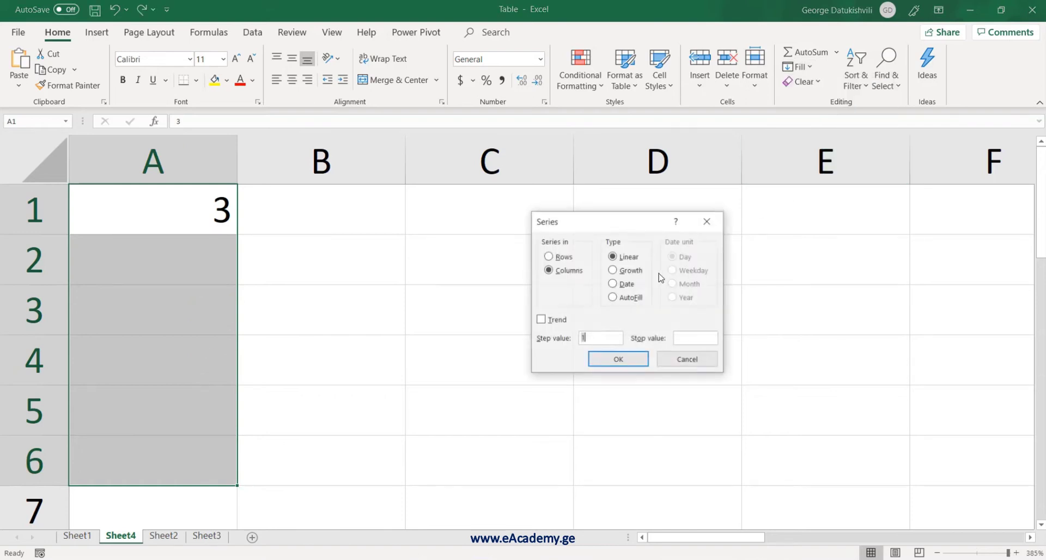
type("3")
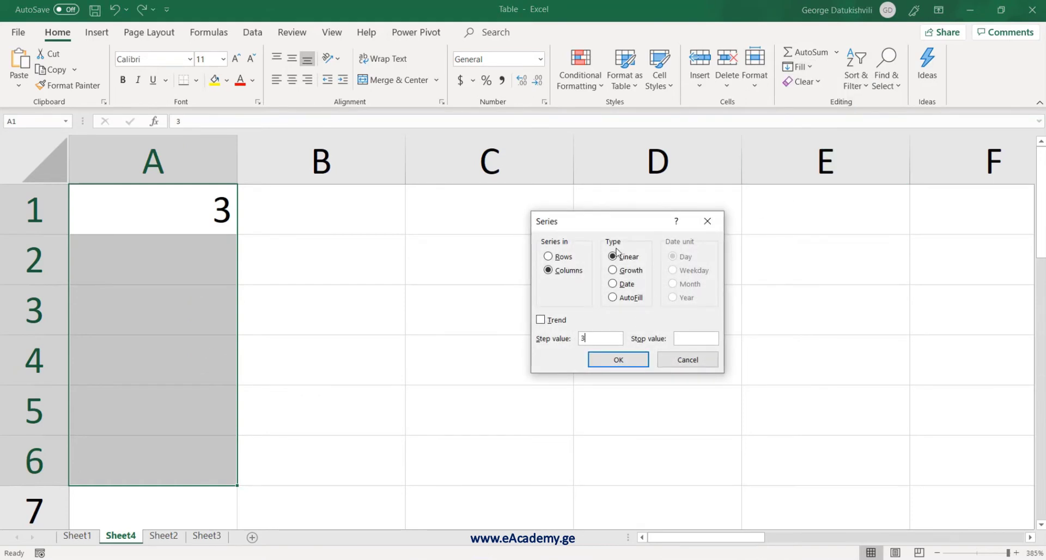
left_click(613, 270)
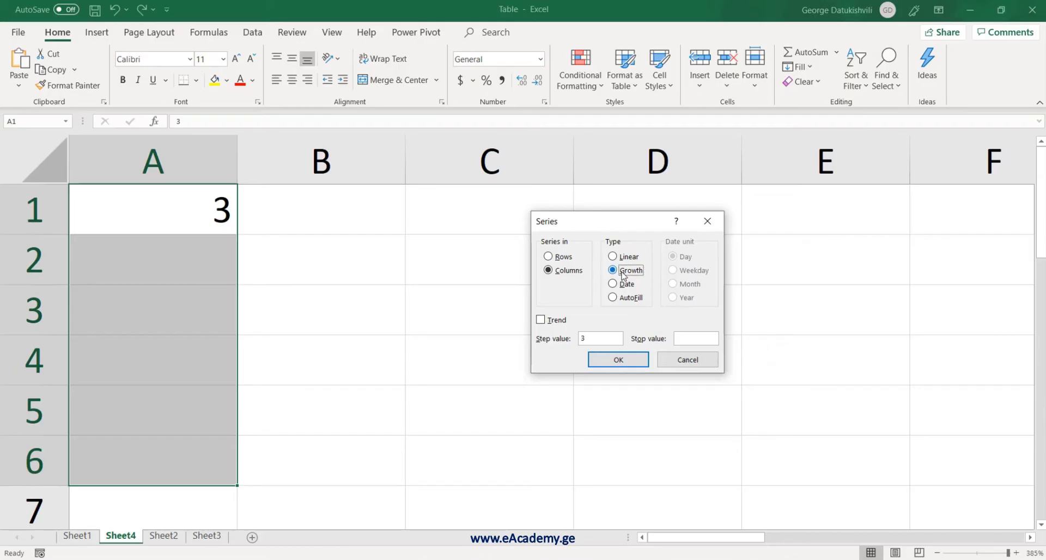
left_click(687, 337)
left_click(604, 360)
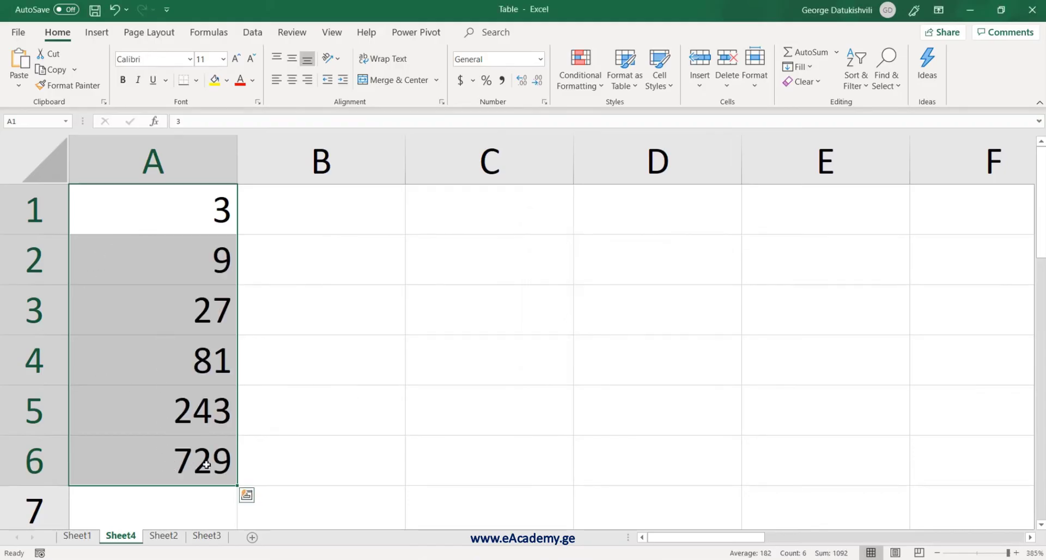
- Insert today's date in cell C1 and widen column C slightly
left_click(321, 207)
left_click(466, 212)
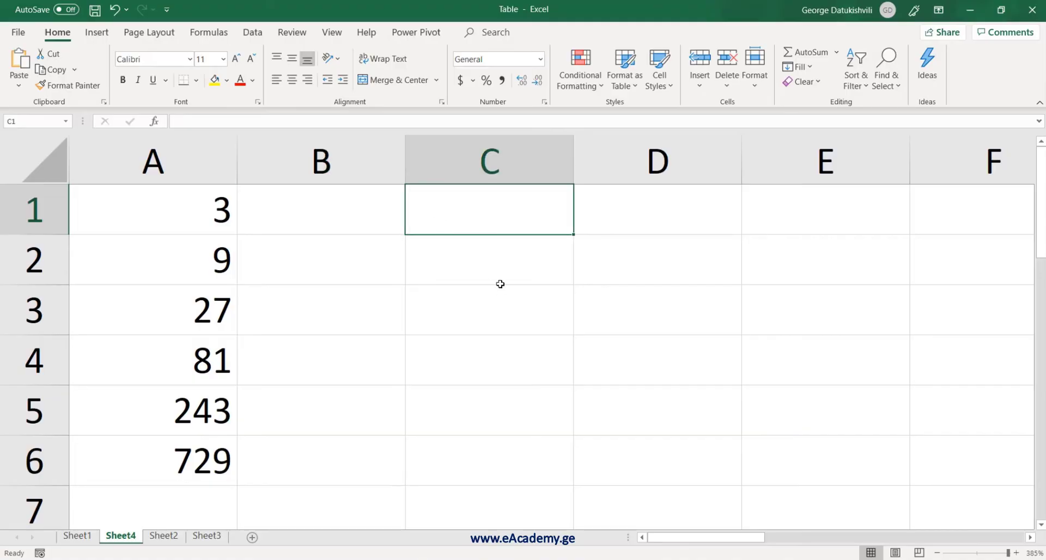
key("ctrl+semicolon")
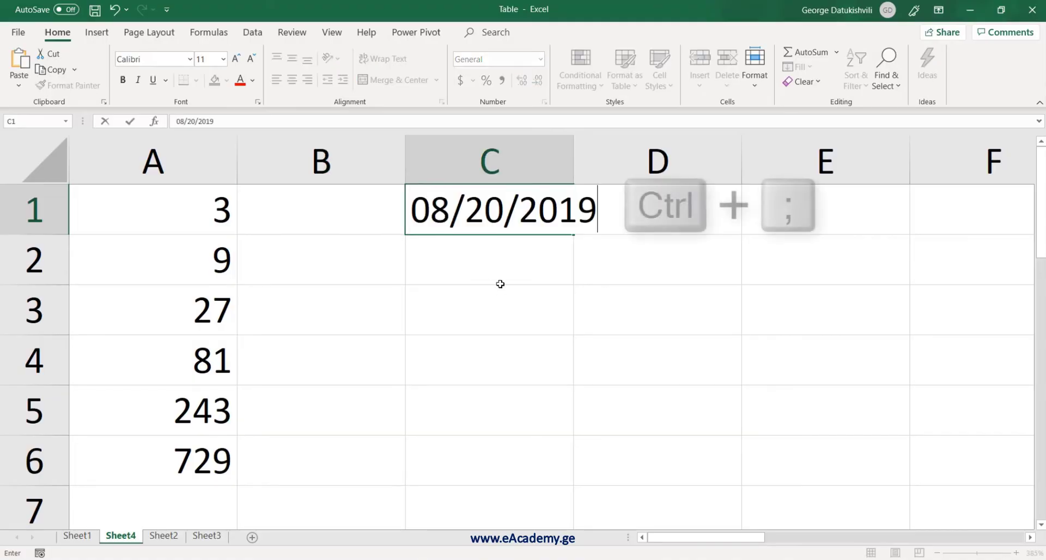
key("Return")
key("Up")
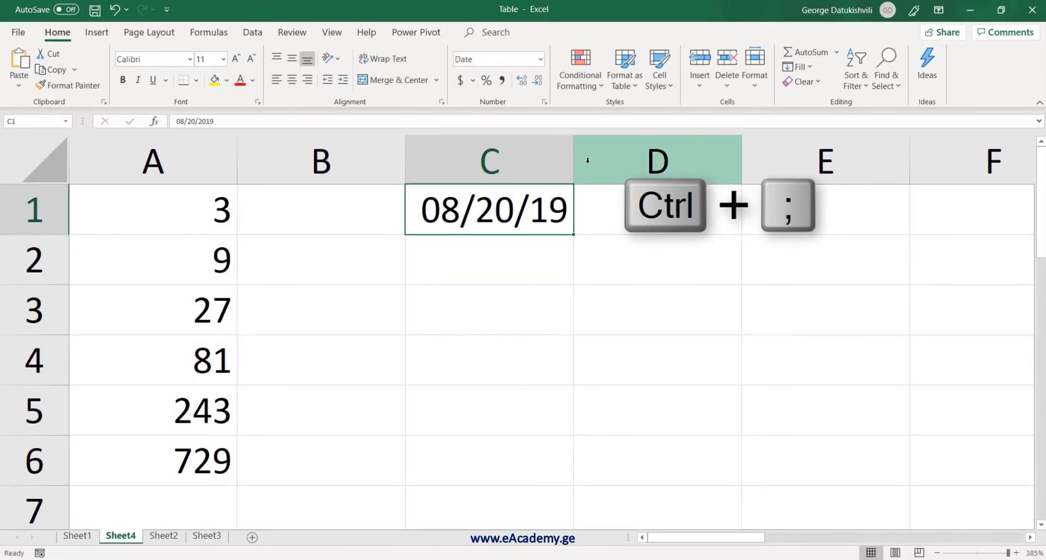
left_click_drag(588, 160, 611, 160)
- Fill column C with a date series counted in weekdays, using a custom step value and stop value 1/1/2020
left_click_drag(521, 211, 523, 486)
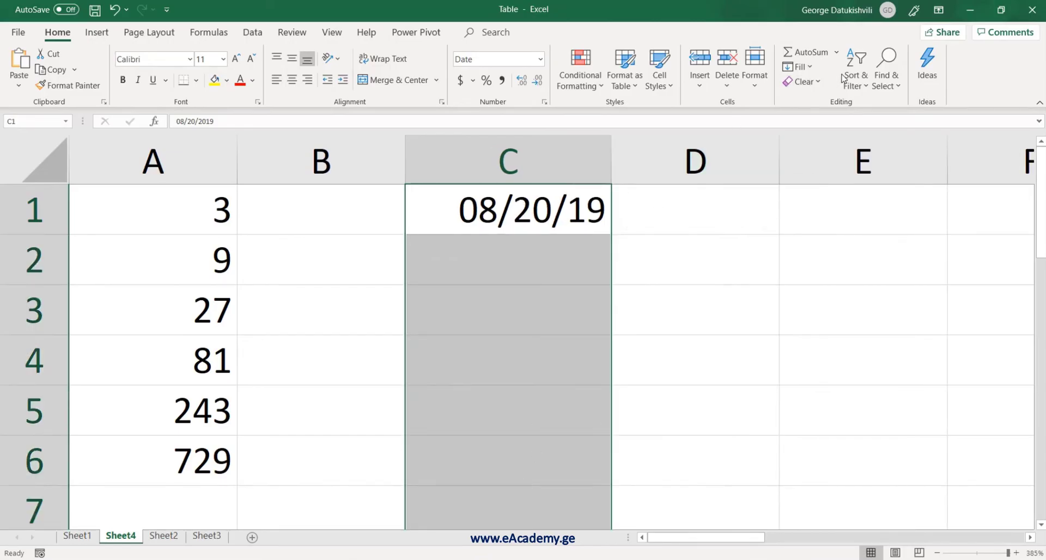
left_click(800, 66)
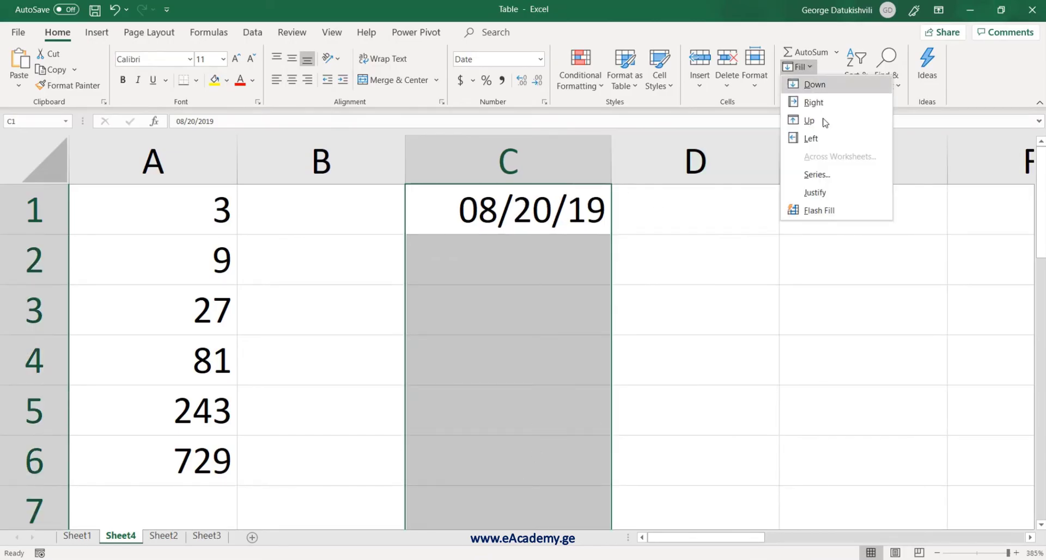
left_click(830, 178)
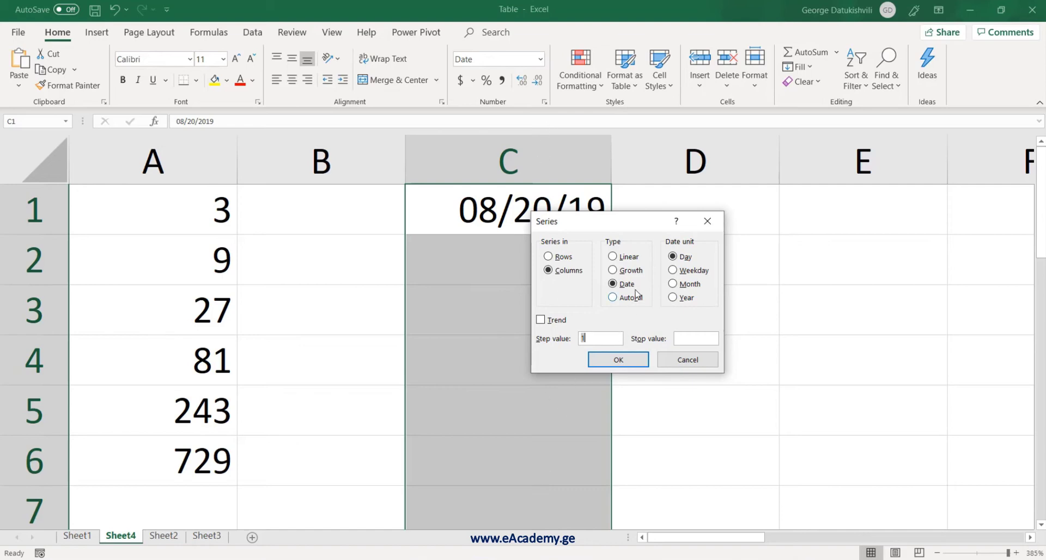
left_click(687, 271)
left_click(687, 298)
left_click(696, 273)
left_click(598, 339)
left_click_drag(601, 334, 547, 338)
left_click(701, 337)
type("1/1/2020")
left_click(616, 364)
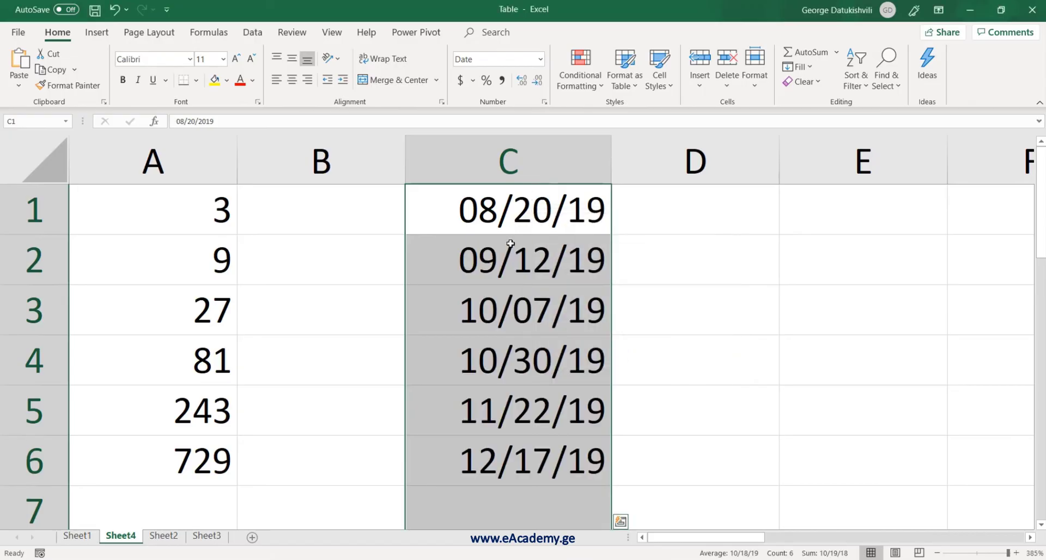
left_click(525, 469)
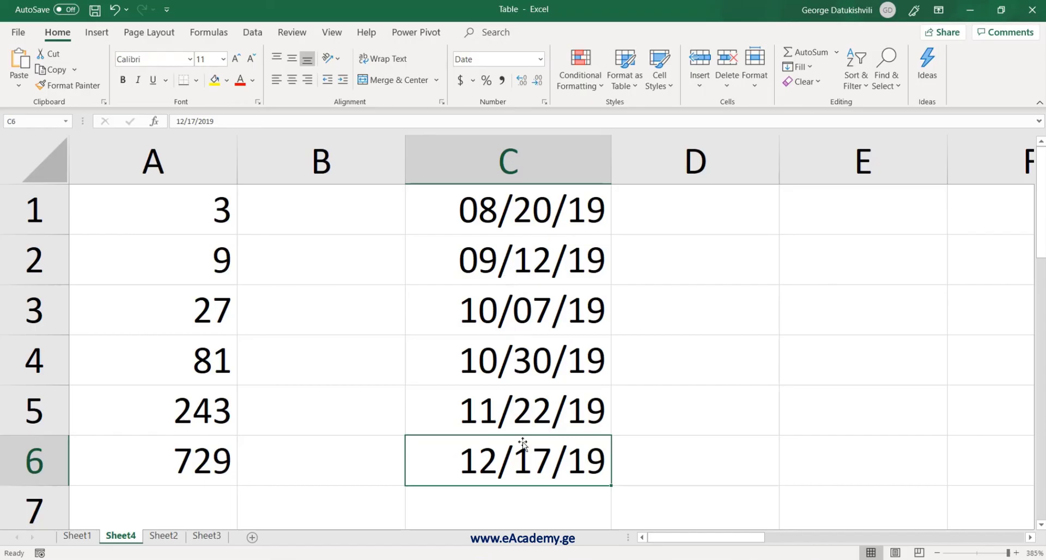
left_click(401, 200)
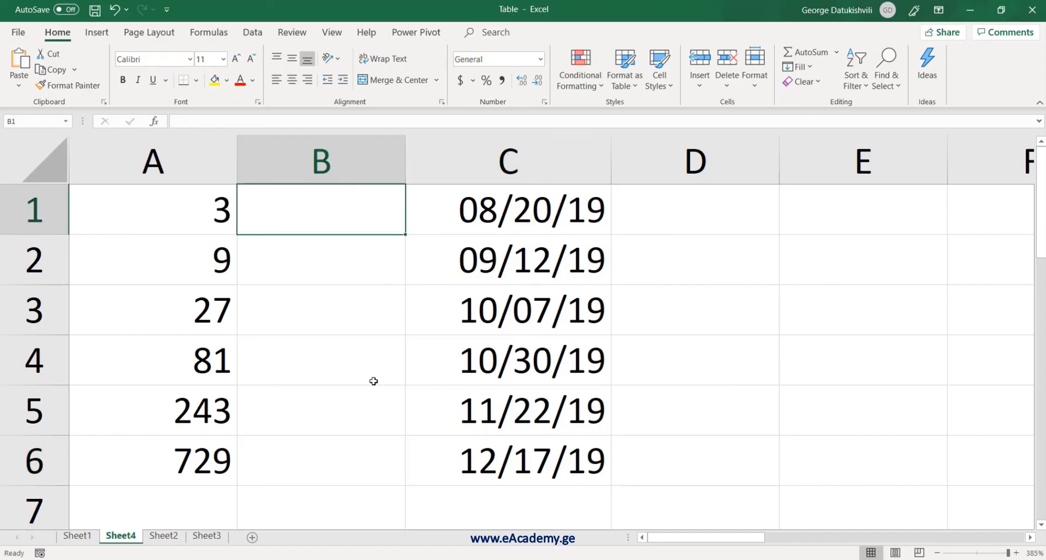